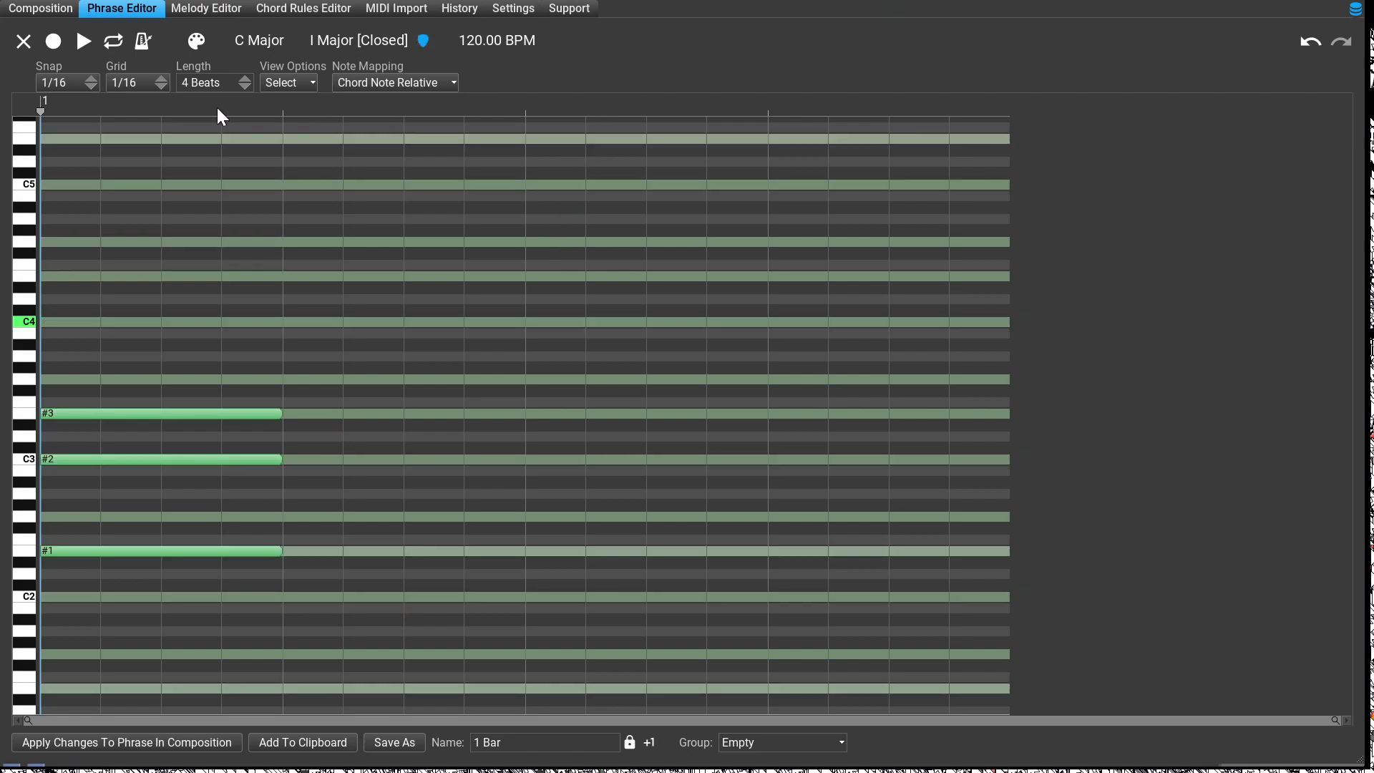
In the composition, change the Nylon Guitar track's instrument preset to Clean Guitar
{"action": "left_click", "coordinate": [40, 9]}
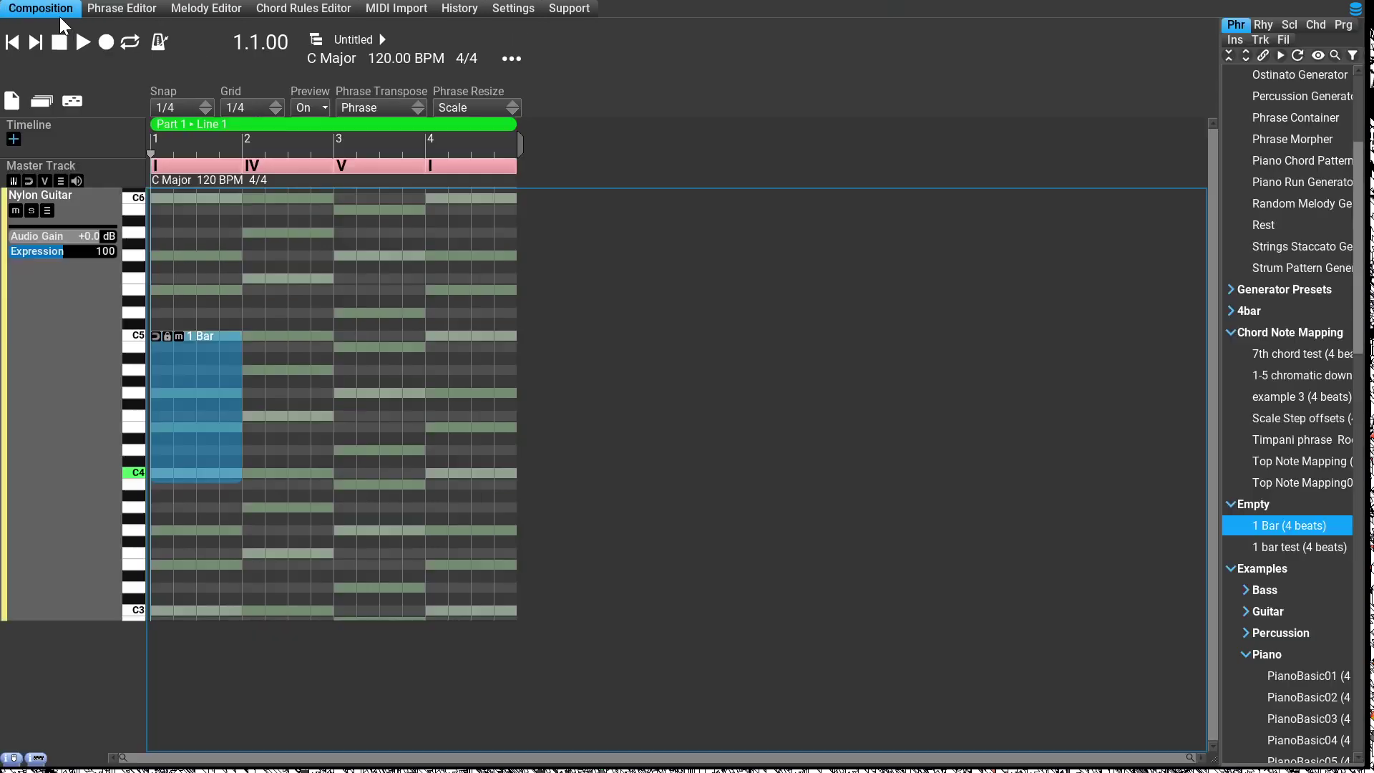
{"action": "double_click", "coordinate": [66, 530]}
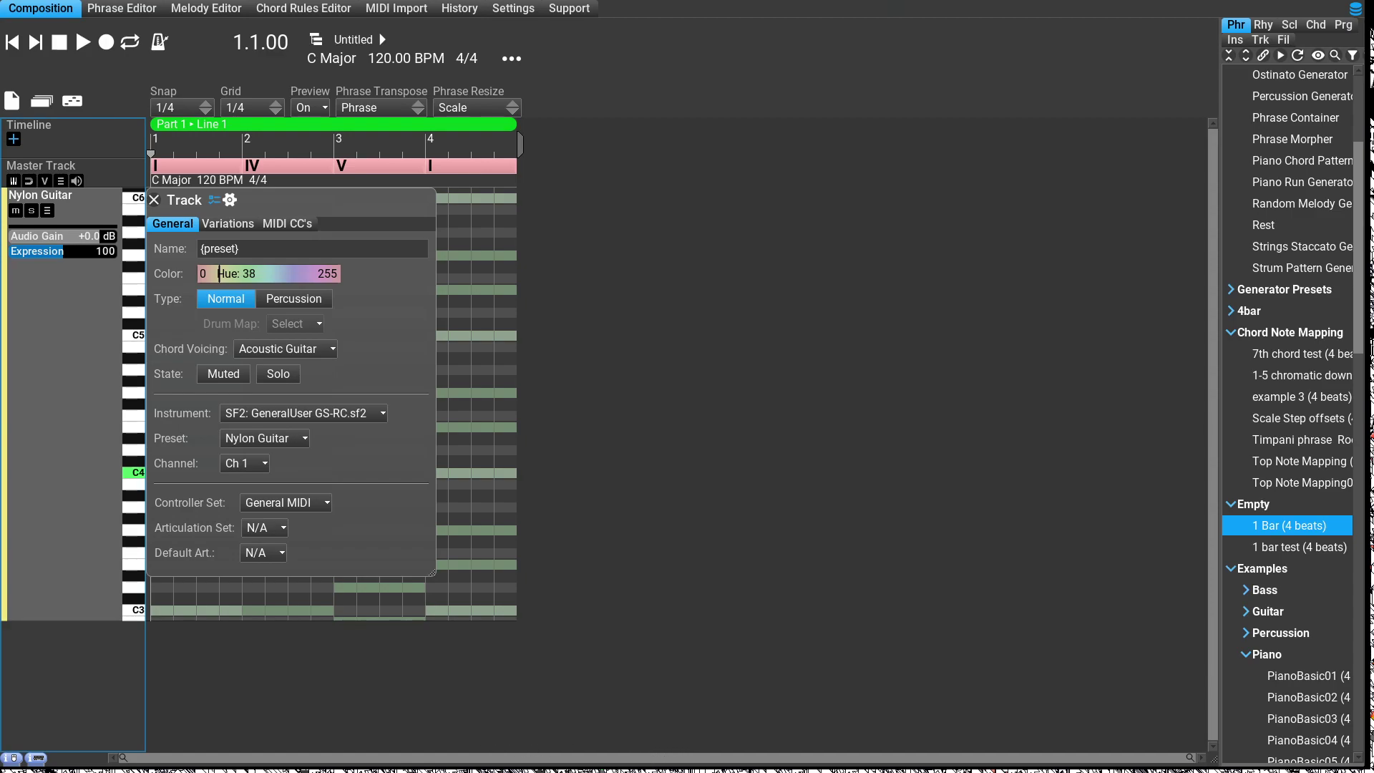
{"action": "left_click", "coordinate": [264, 438]}
Return to the phrase editor and play back the 1 Bar phrase with the chosen guitar sound
{"action": "left_click", "coordinate": [131, 10]}
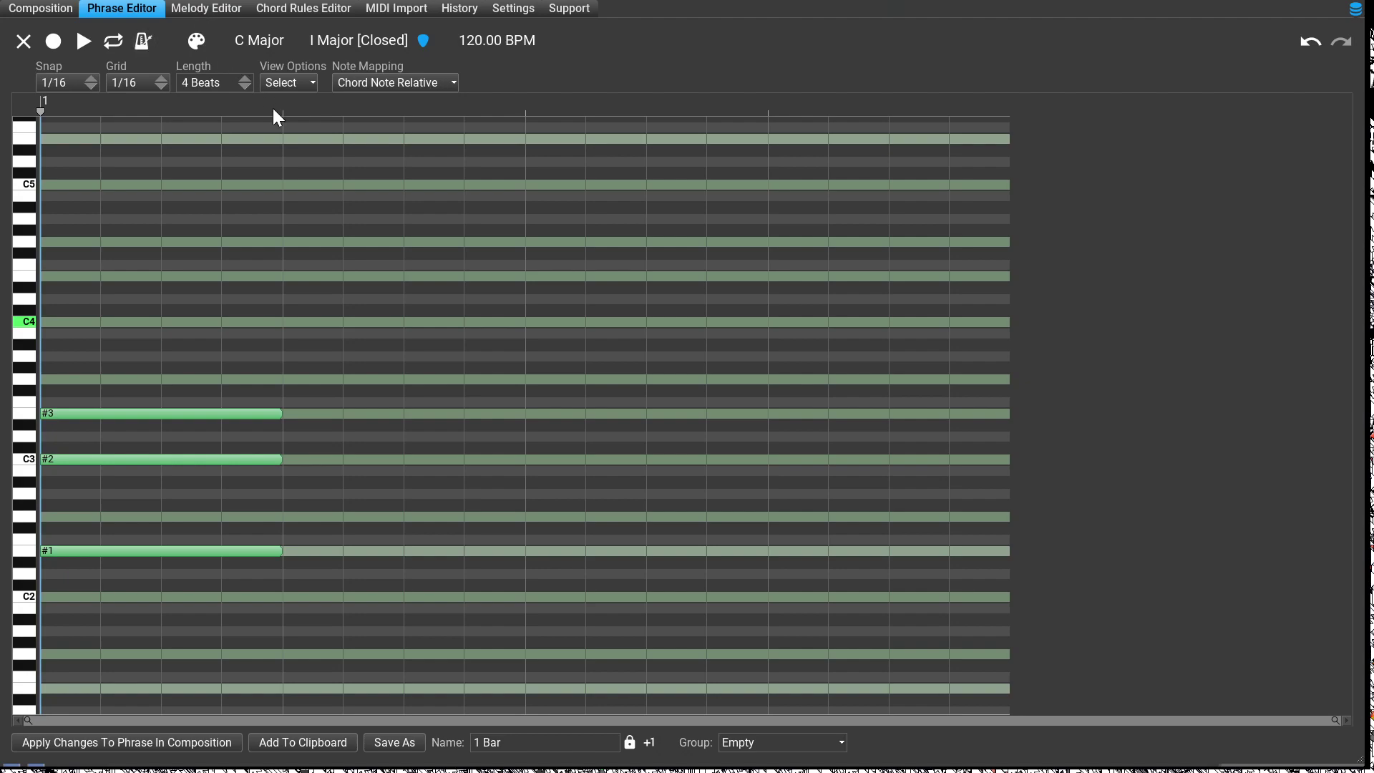
{"action": "key", "text": "space"}
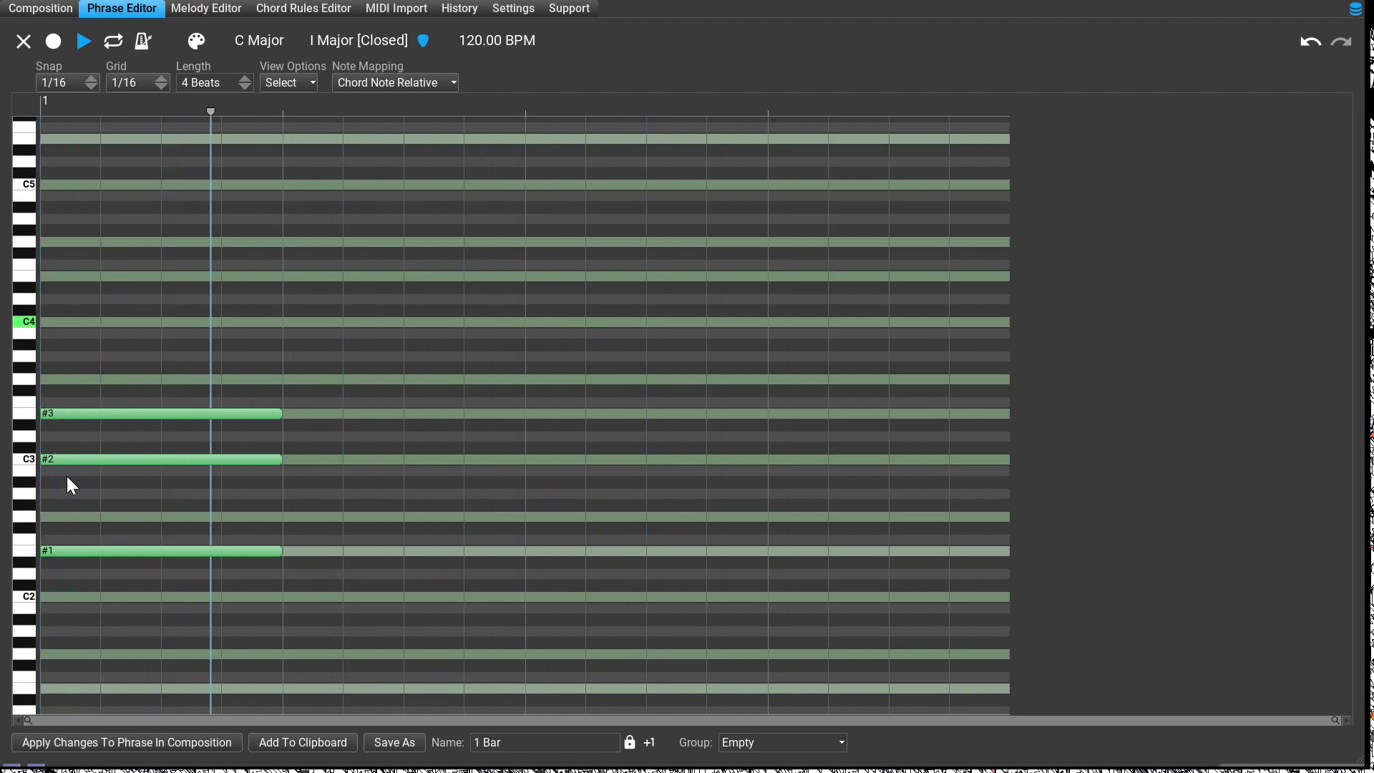
{"action": "key", "text": "space"}
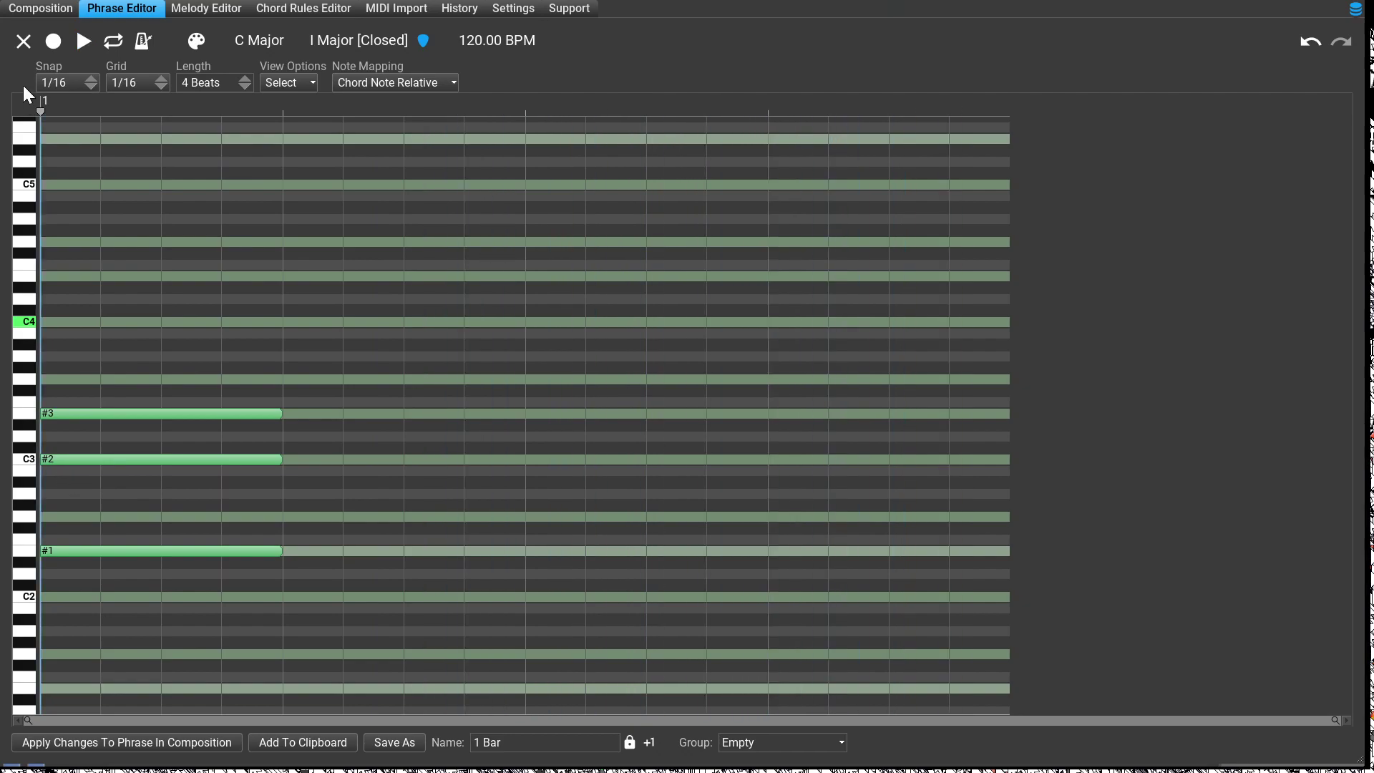
Close the track settings in the composition and play the 1 Bar phrase again in the phrase editor
{"action": "left_click", "coordinate": [39, 8]}
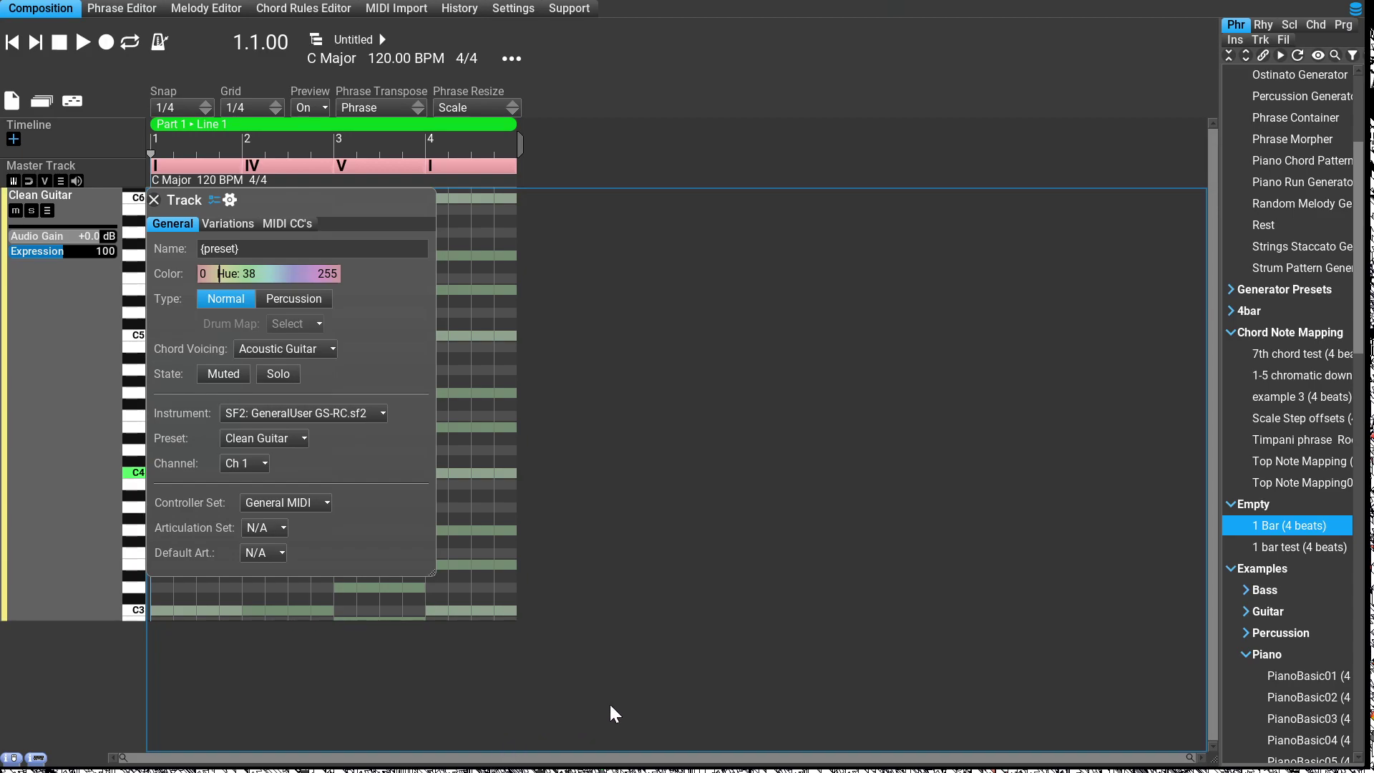
{"action": "left_click", "coordinate": [582, 724]}
{"action": "left_click", "coordinate": [163, 7]}
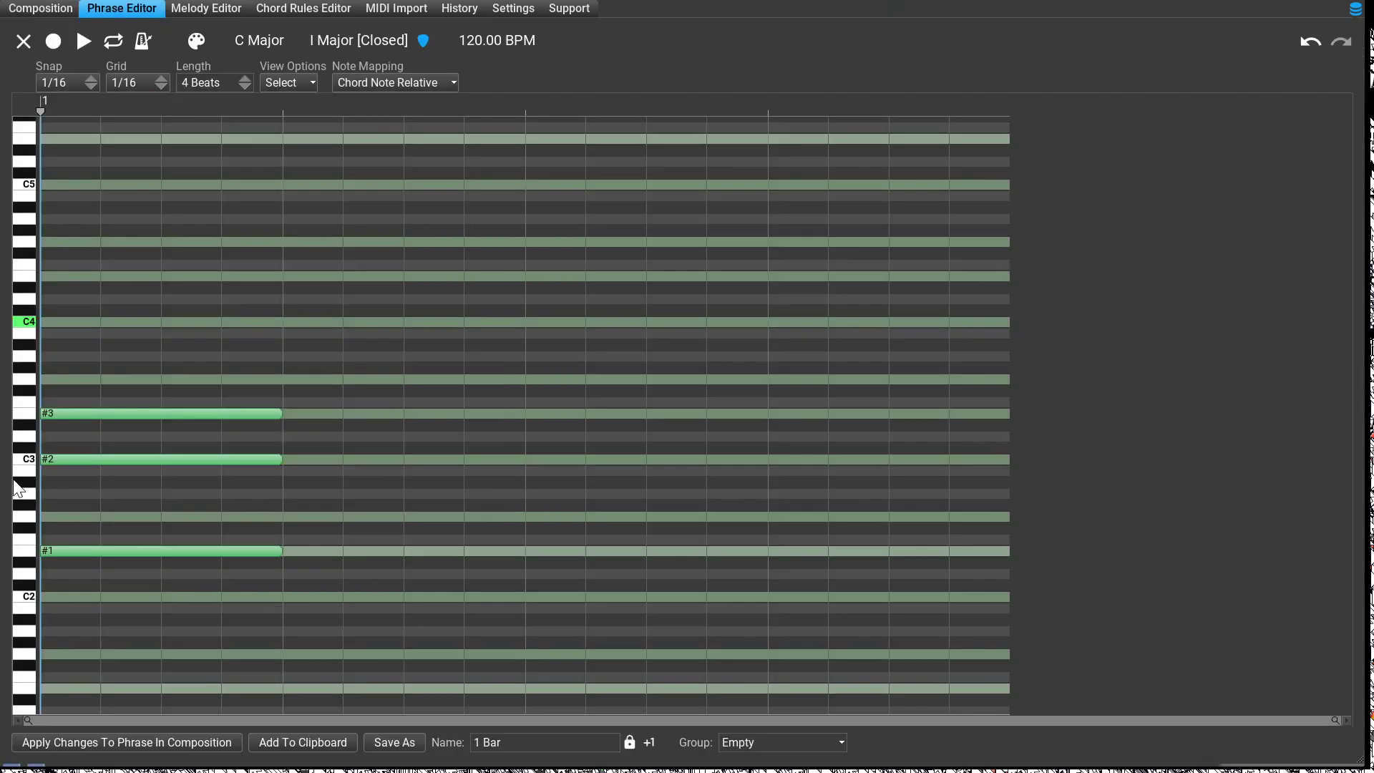
{"action": "key", "text": "space"}
{"action": "key", "text": "space"}
Set the phrase editor's grid to 1/4 and extend the phrase length to 8 beats
{"action": "key", "text": "4"}
{"action": "key", "text": "plus"}
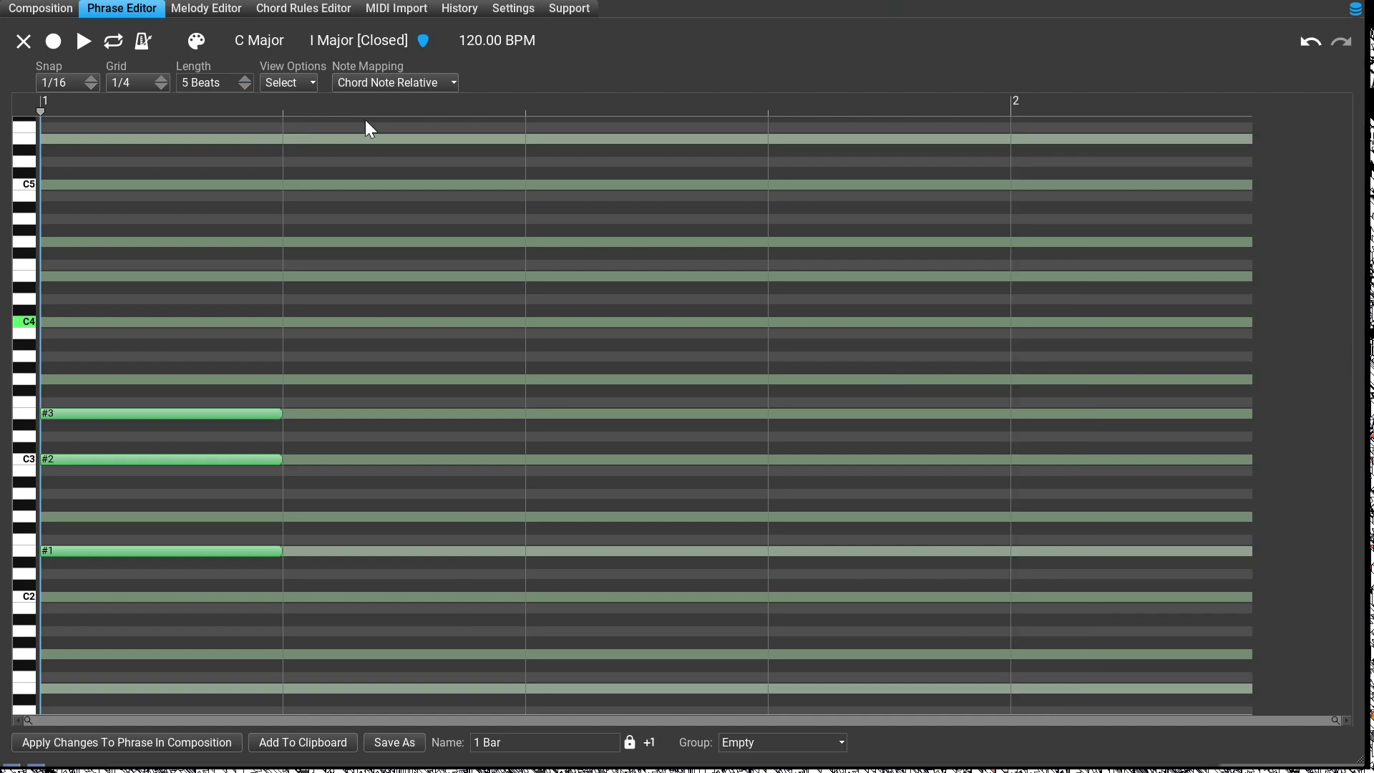
{"action": "key", "text": "plus"}
{"action": "key", "text": "plus"}
{"action": "key", "text": "plus"}
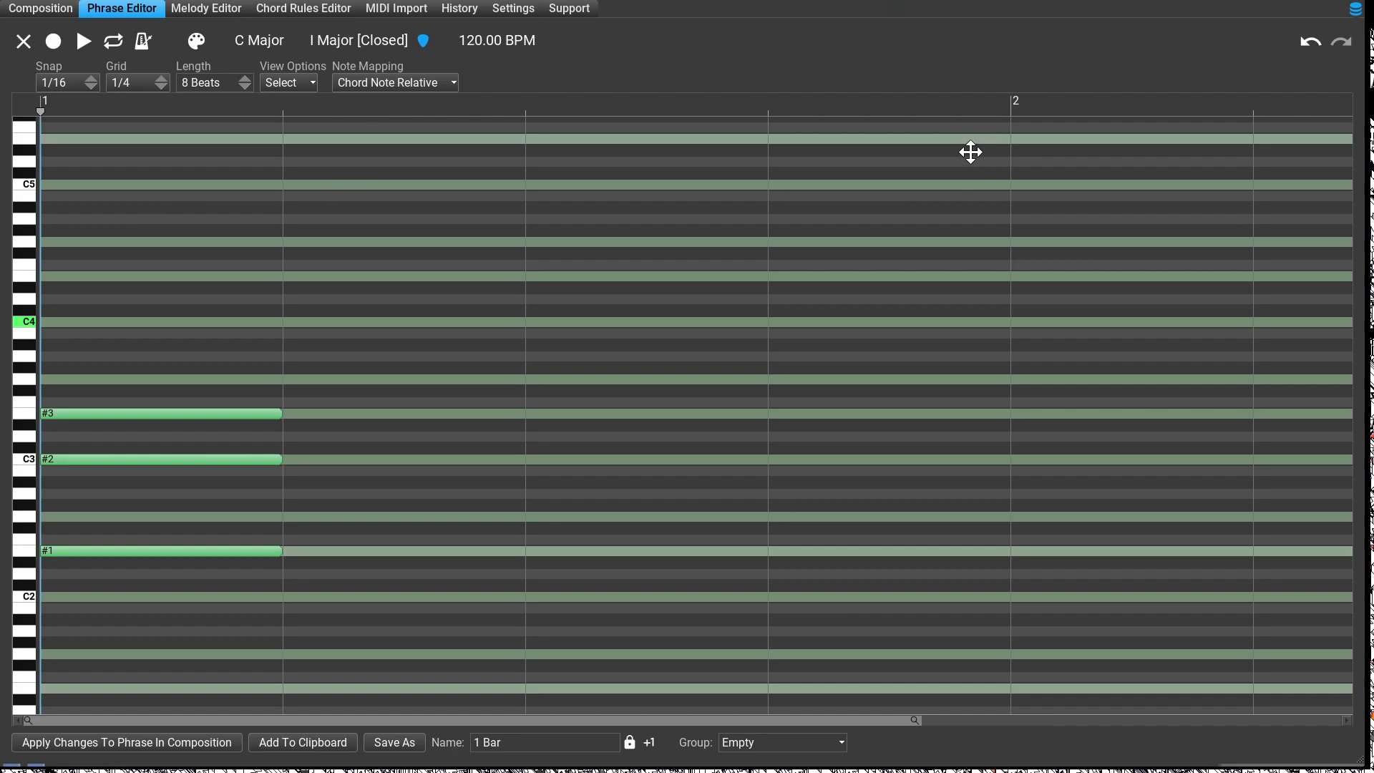
{"action": "left_click_drag", "start_coordinate": [970, 151], "coordinate": [1058, 190]}
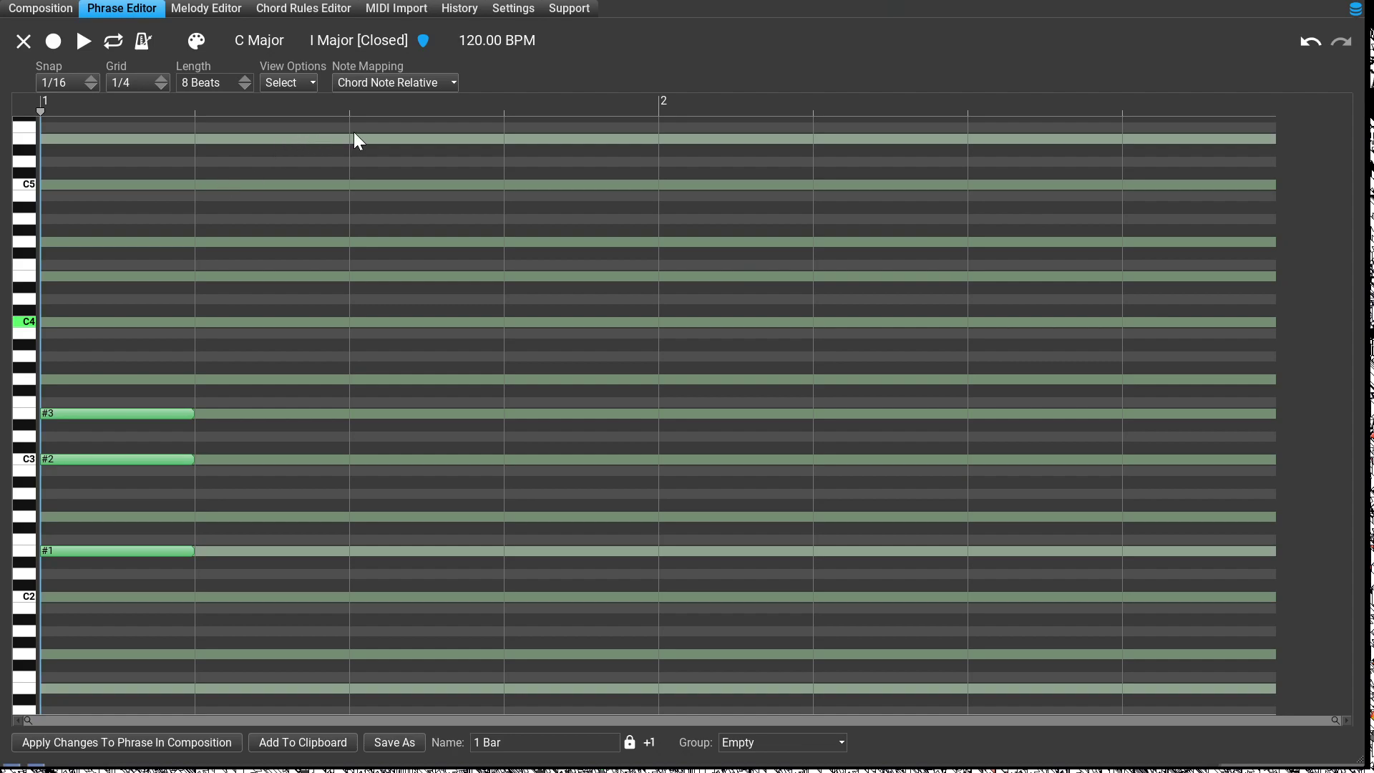
Shorten the phrase length to 4 beats
{"action": "key", "text": "minus"}
{"action": "key", "text": "minus"}
{"action": "key", "text": "minus"}
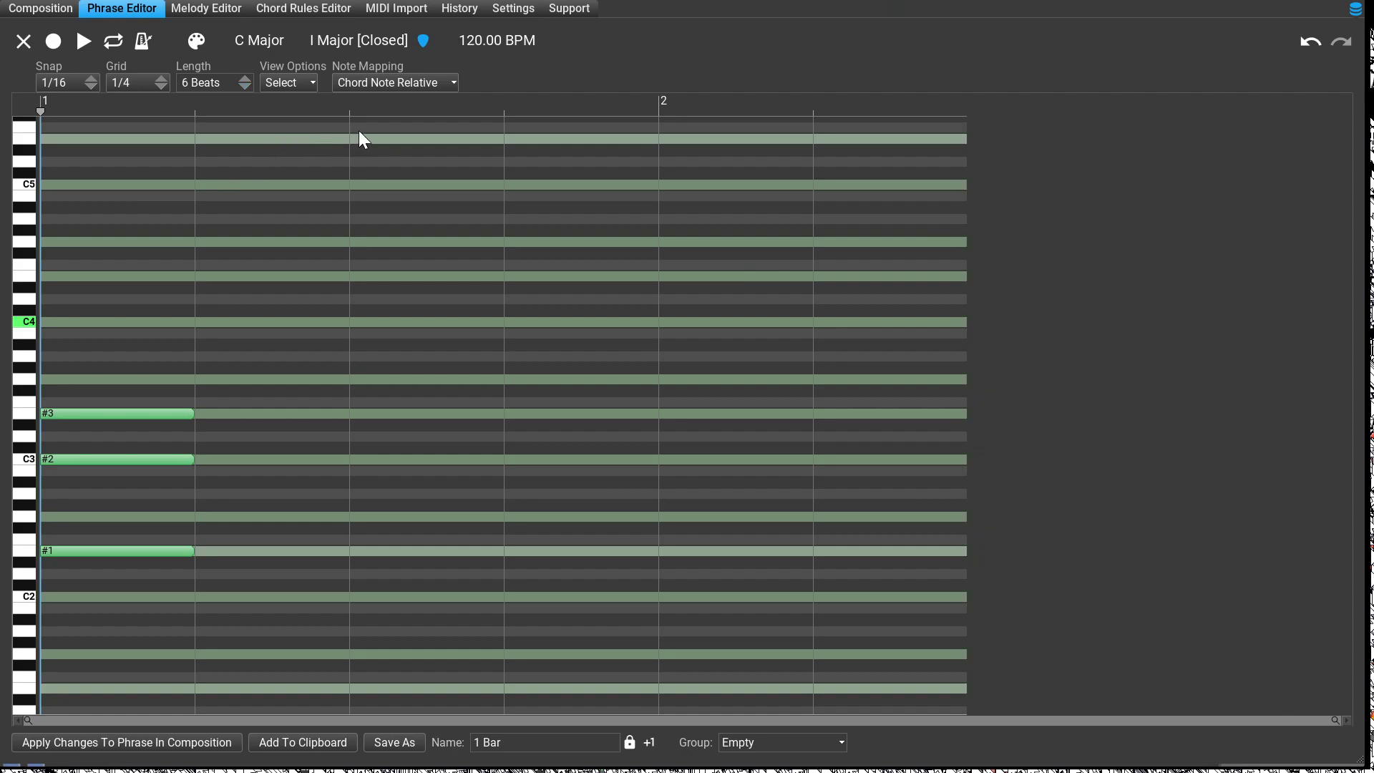
{"action": "key", "text": "minus"}
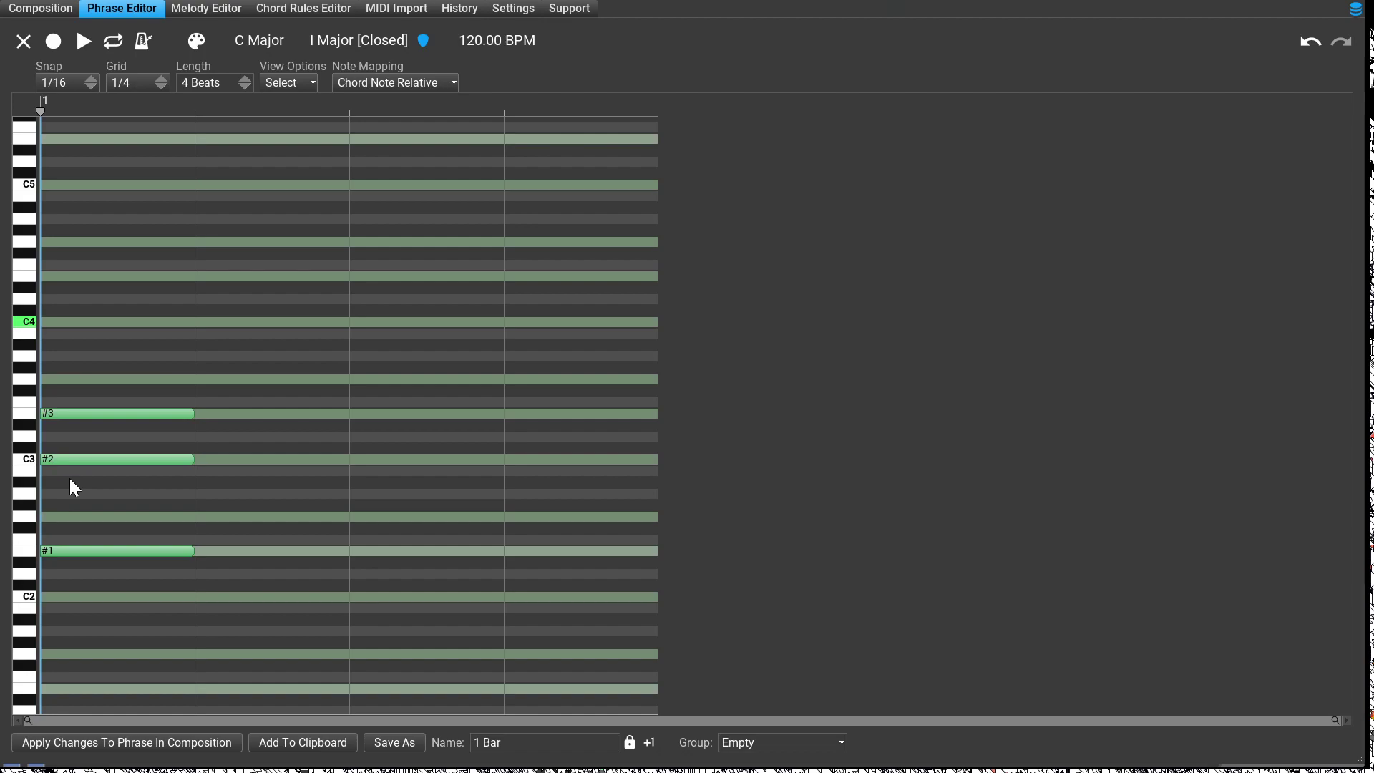
Add a note at C4 spanning all 4 beats and set its note kind to Scale with degree I
{"action": "key", "text": "5"}
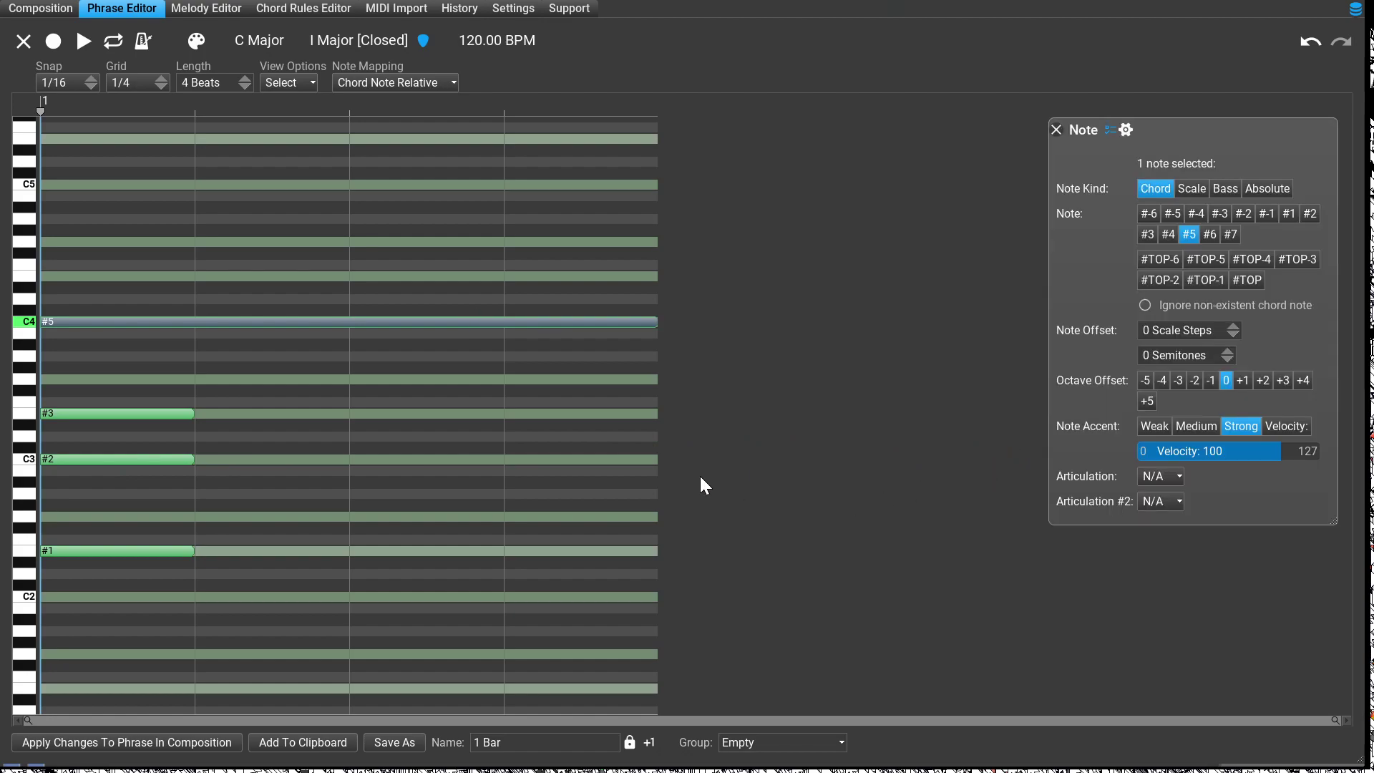
{"action": "left_click", "coordinate": [1191, 188]}
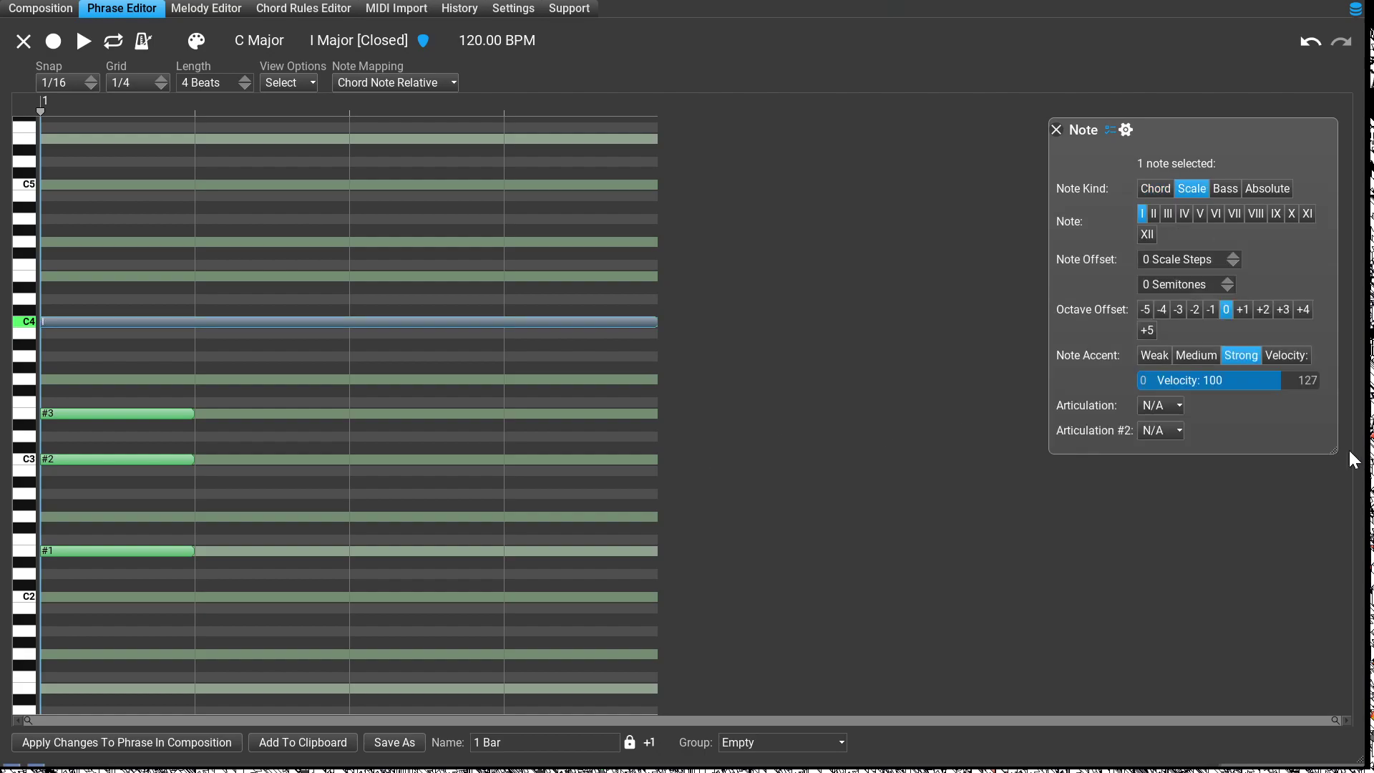
{"action": "left_click", "coordinate": [1056, 129]}
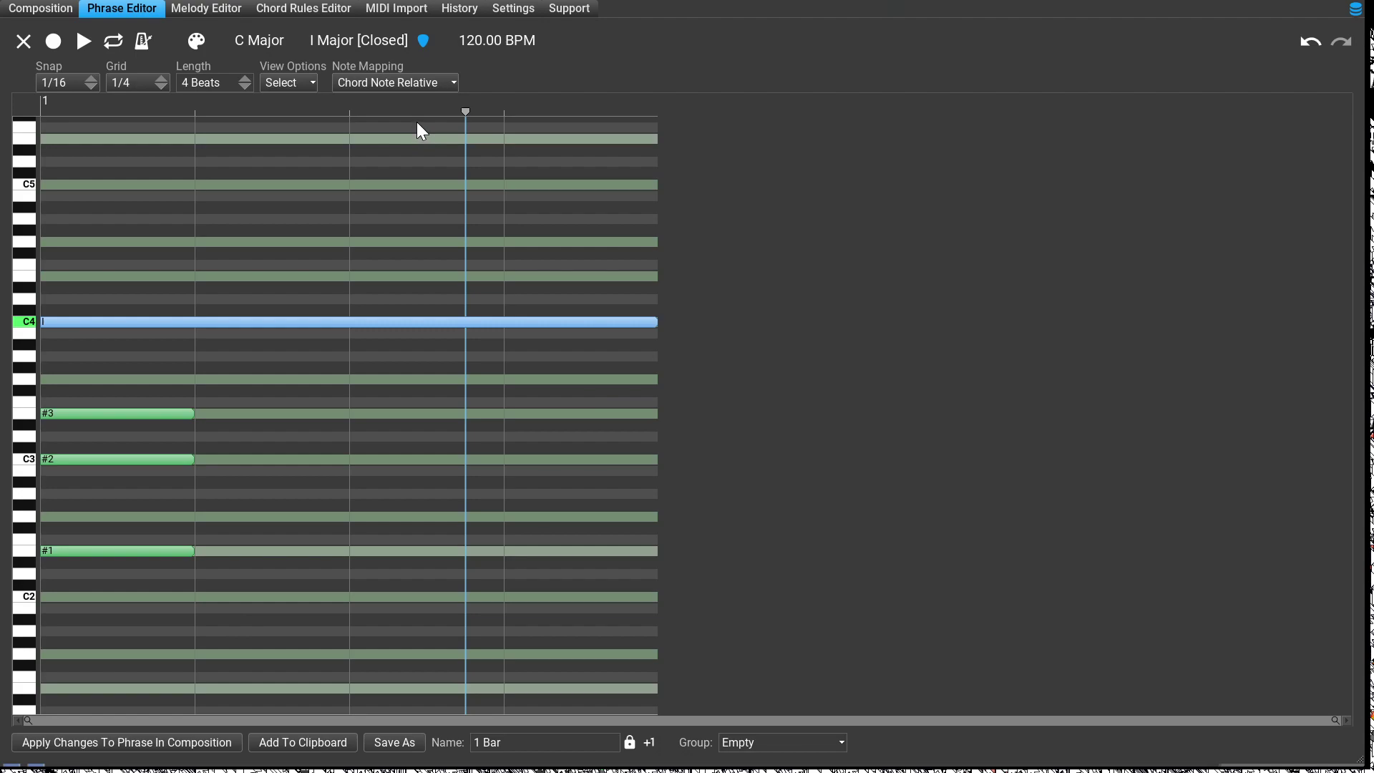
Inspect the note properties of chord notes #3 and #2 and of the full-length scale note at C4
{"action": "key", "text": "ctrl+a"}
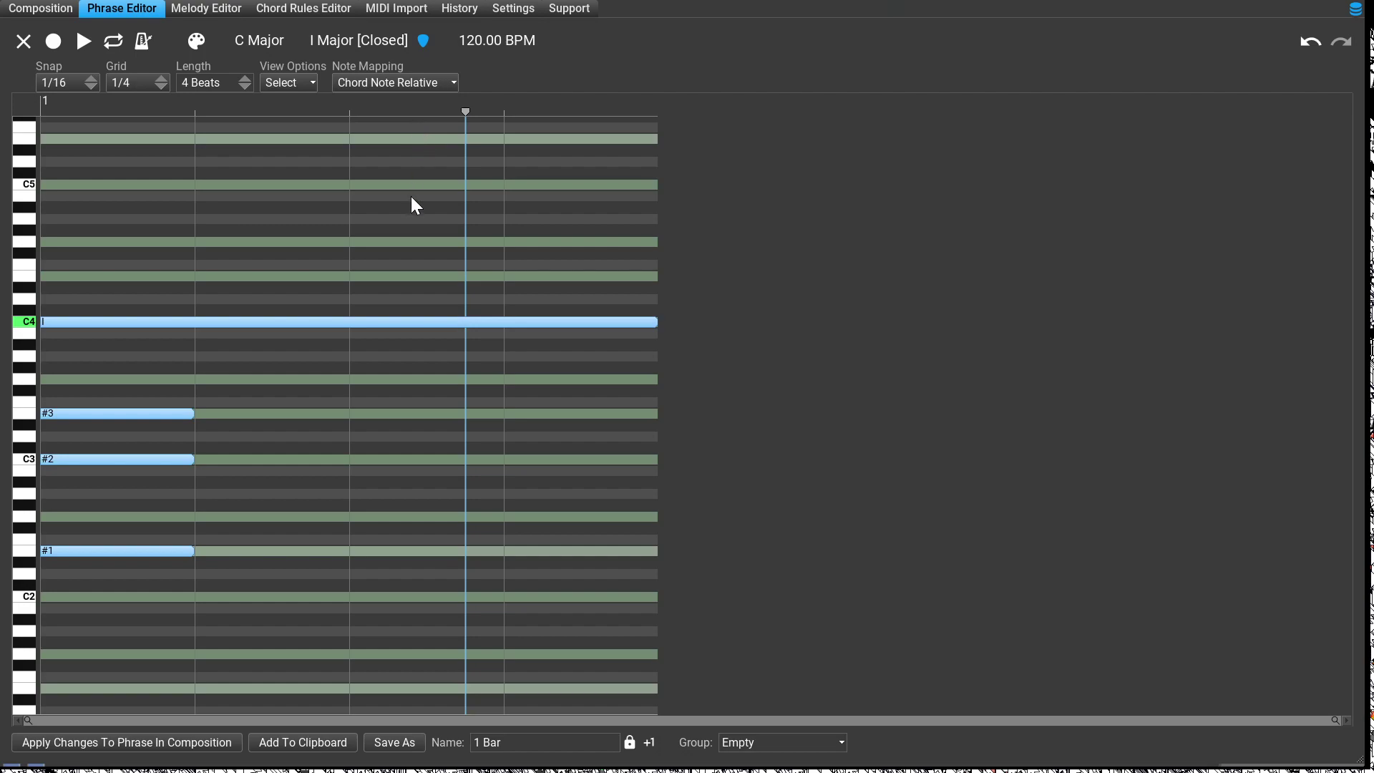
{"action": "left_click", "coordinate": [457, 170]}
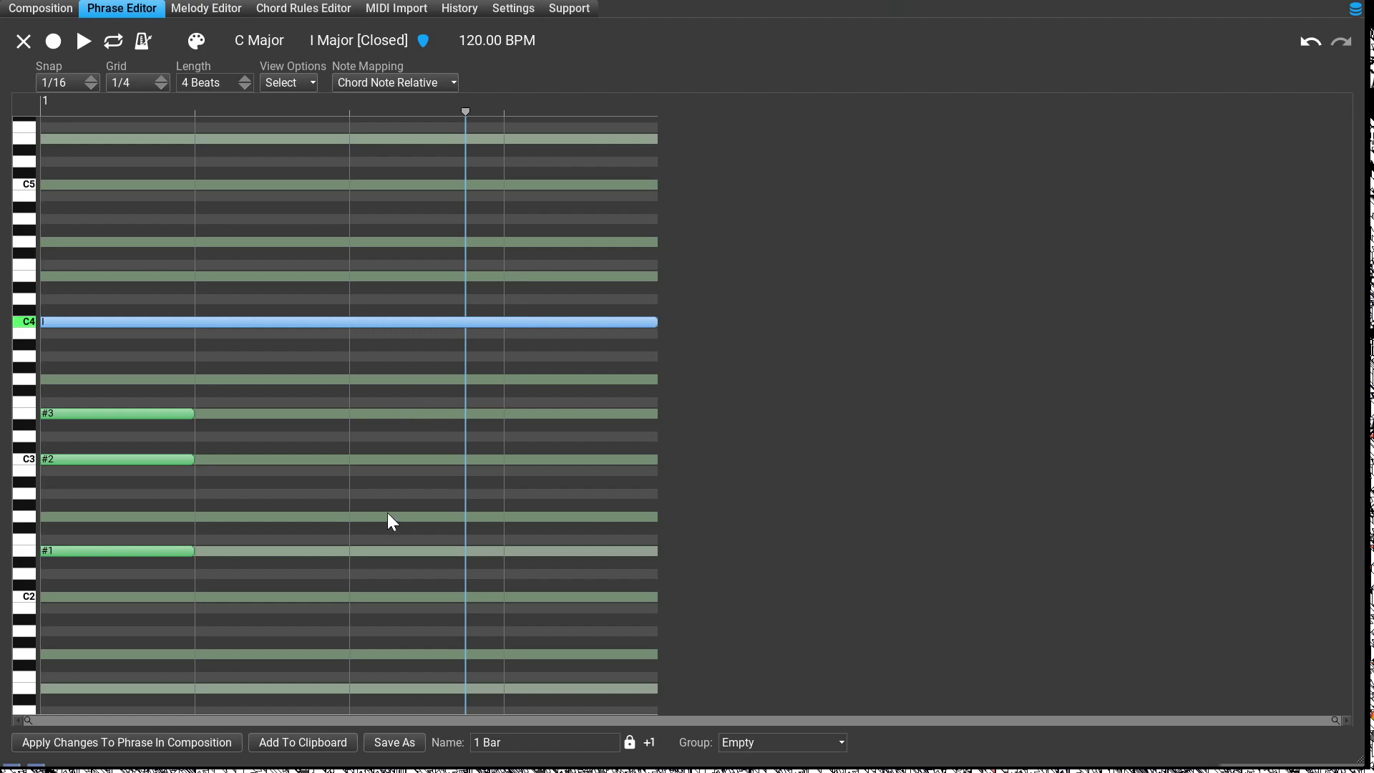
{"action": "key", "text": "Right"}
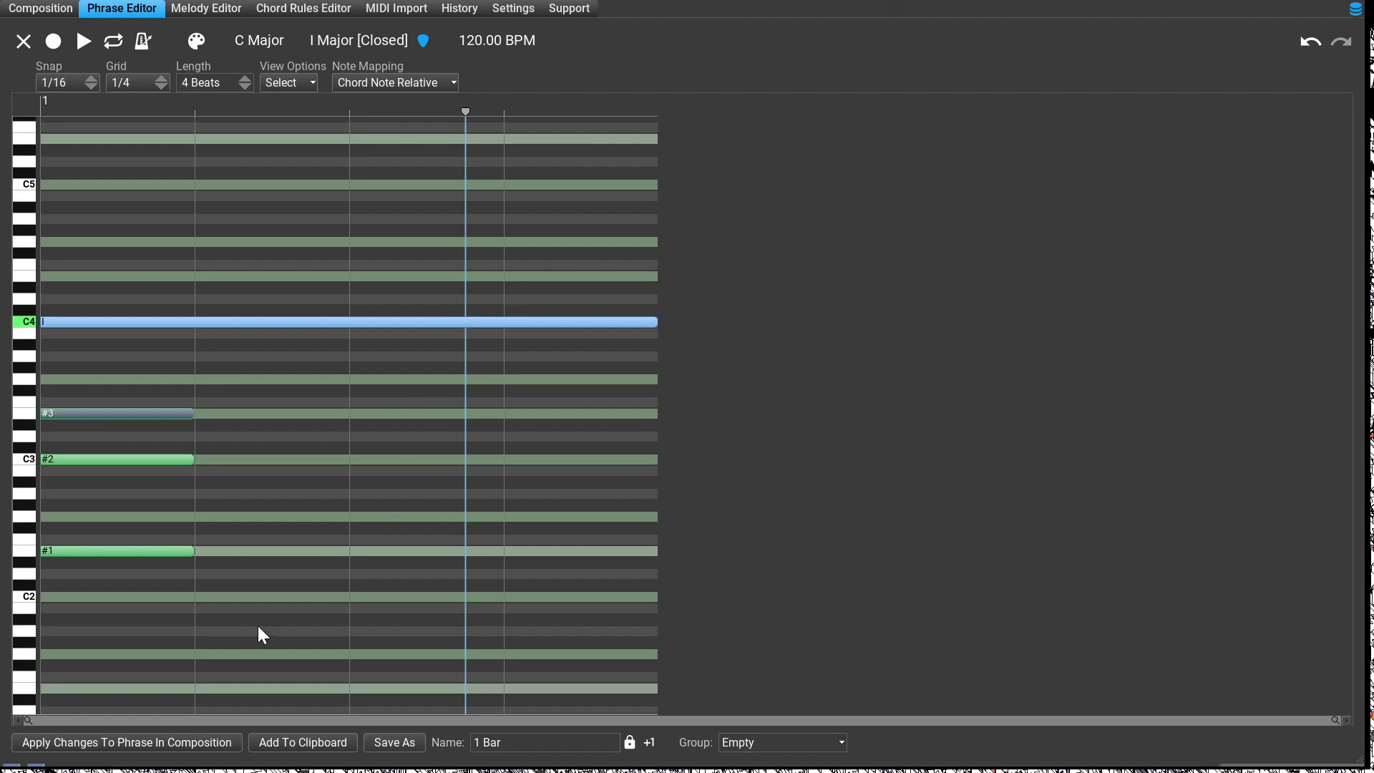
{"action": "key", "text": "i"}
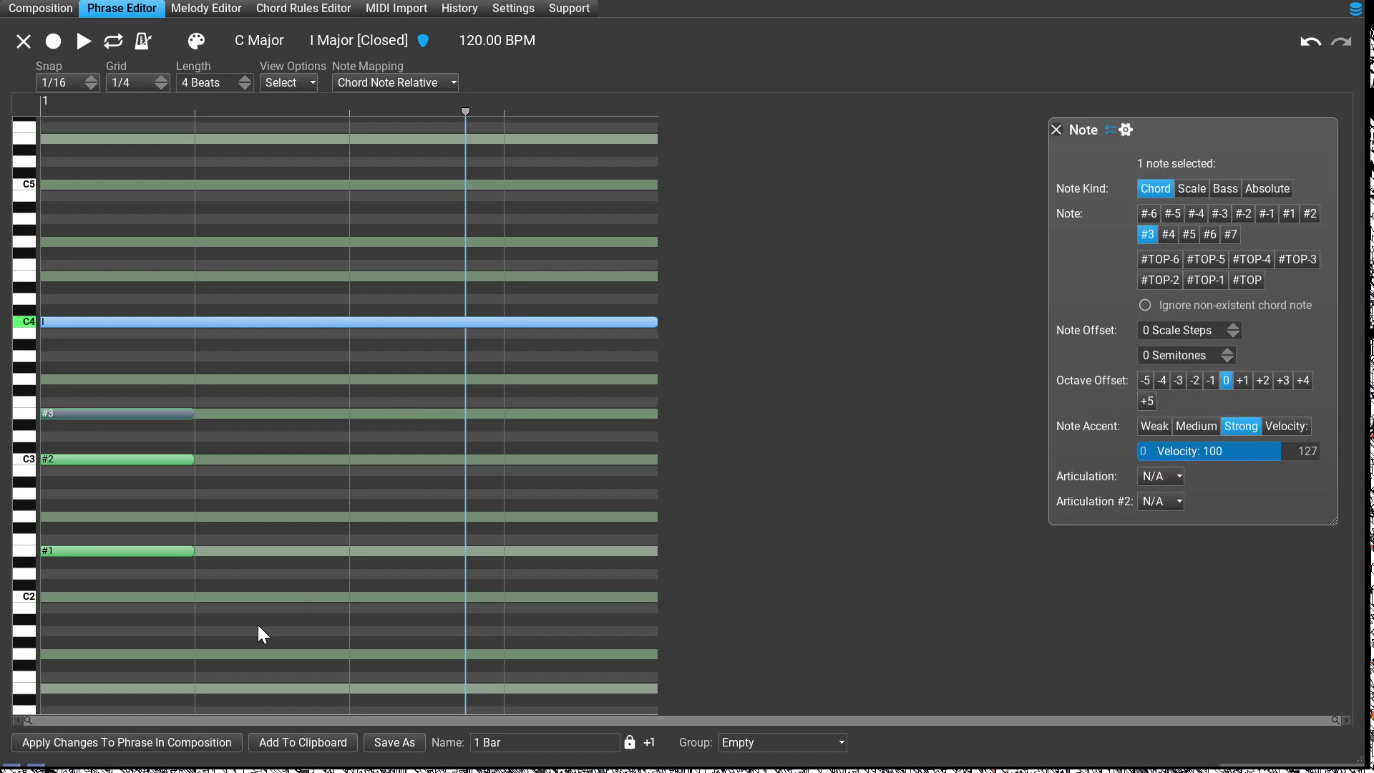
{"action": "left_click", "coordinate": [233, 505]}
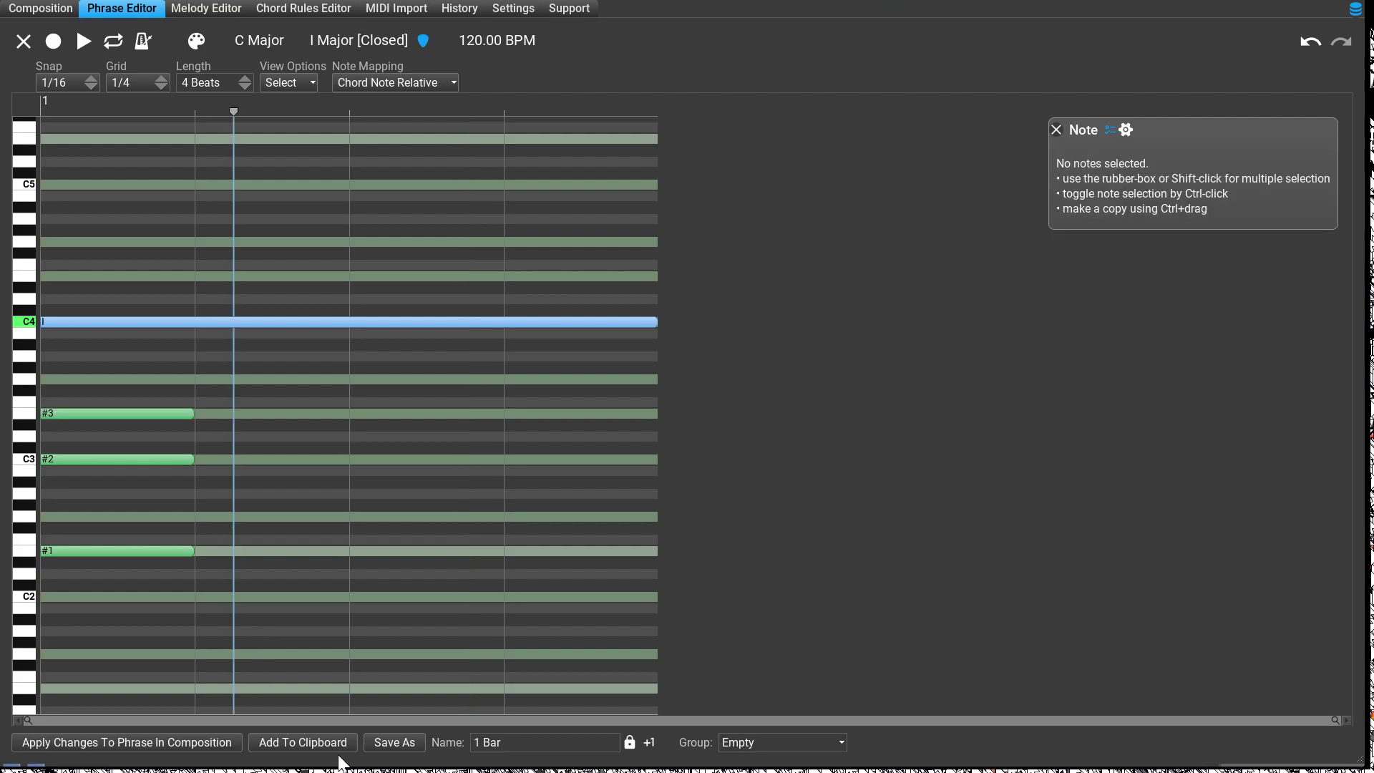
{"action": "key", "text": "Down"}
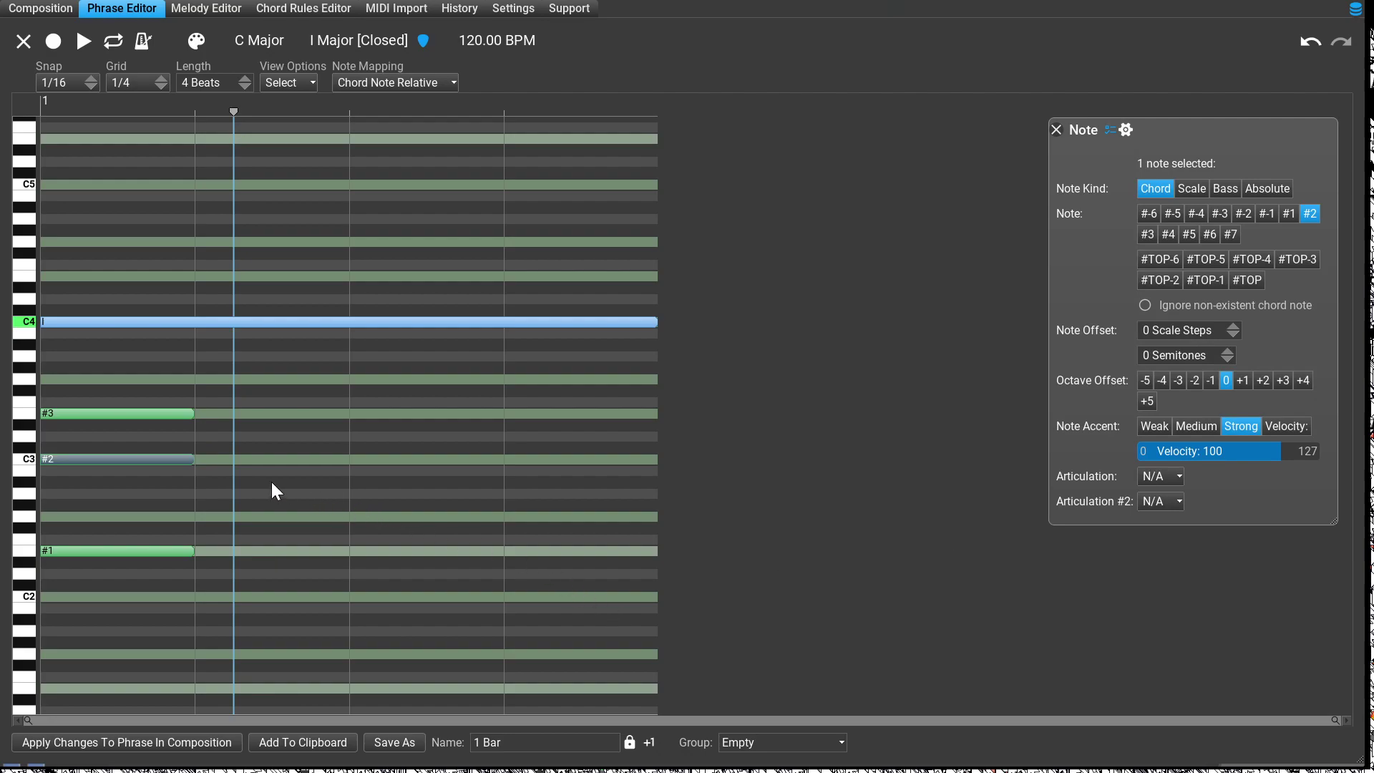
{"action": "key", "text": "Down"}
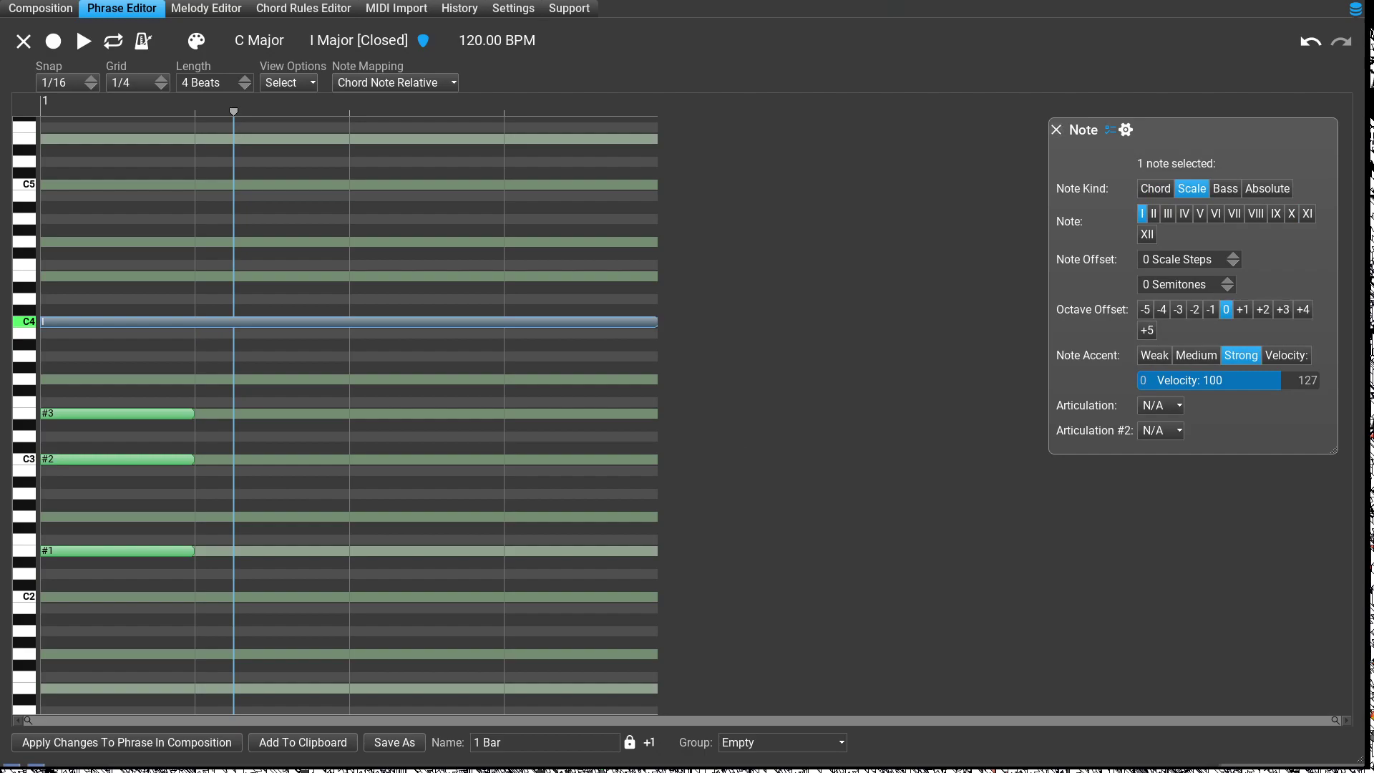
{"action": "left_click", "coordinate": [1056, 129]}
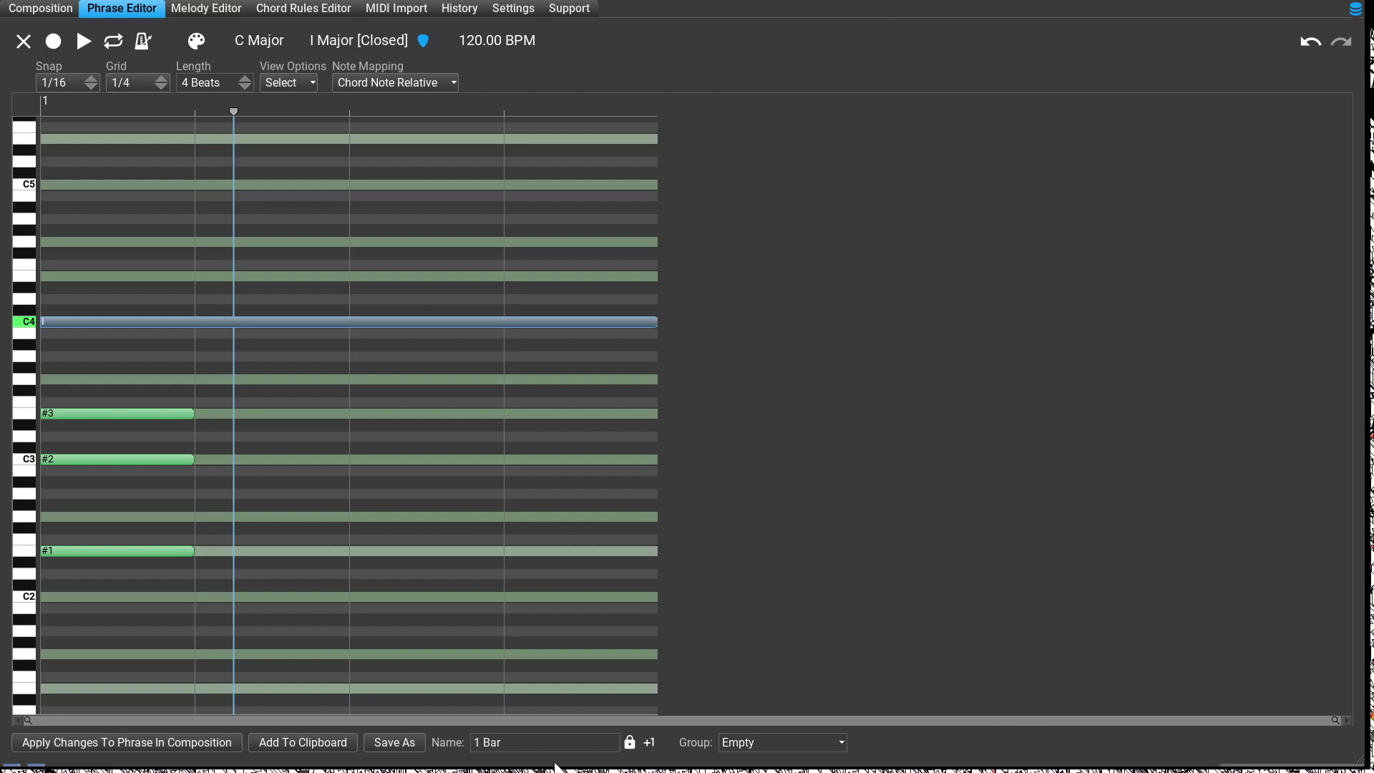